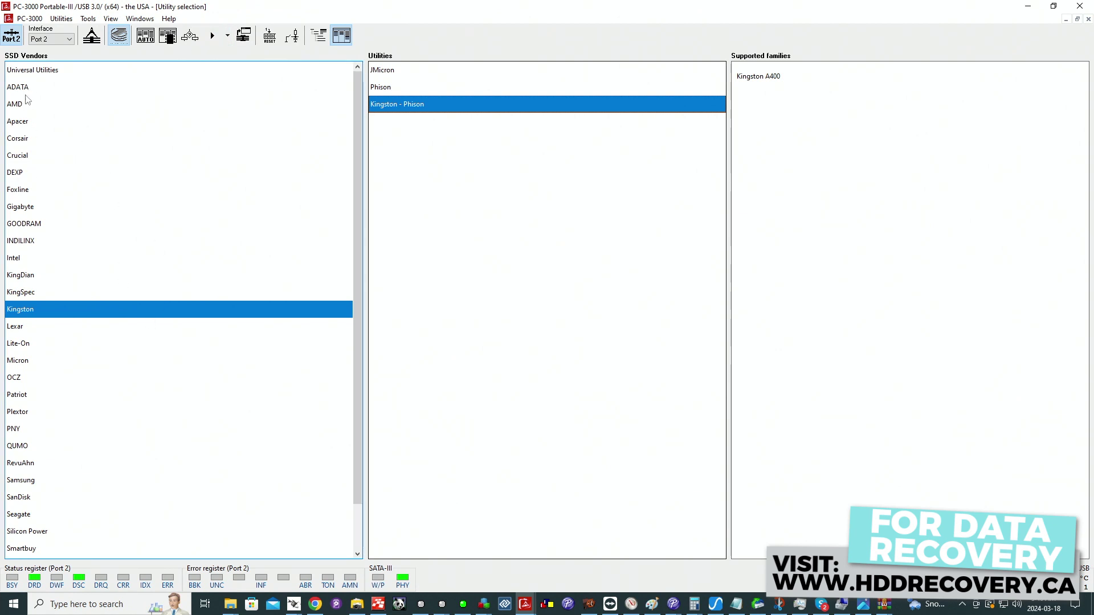
Launch the Kingston - Phison SSD utility for the Kingston A400 with the CP33238B (PS3111) controller
click(212, 38)
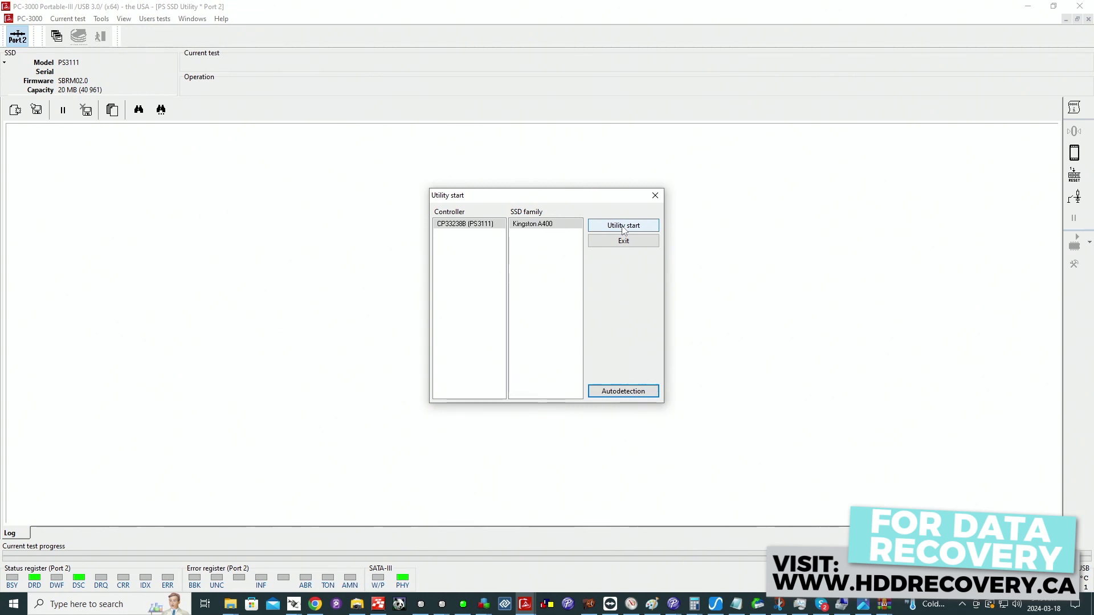
Start the utility for the Kingston A400 family until ROM safe mode is reported and the loader prompt appears
click(613, 225)
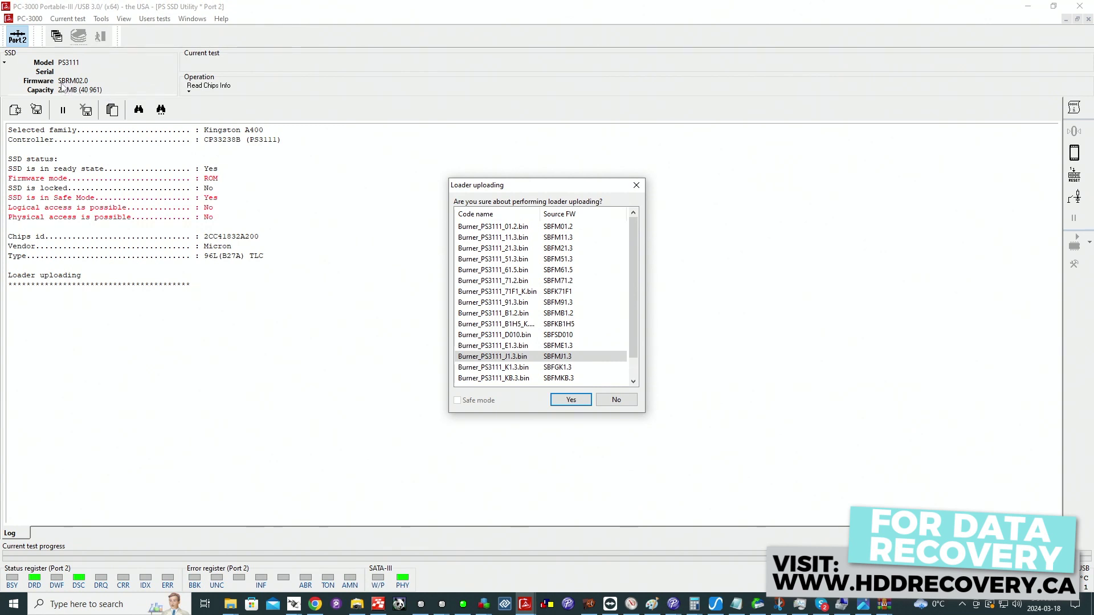
Confirm the loader upload so the SSD enters LDR mode and the block-pairs table is read
click(578, 401)
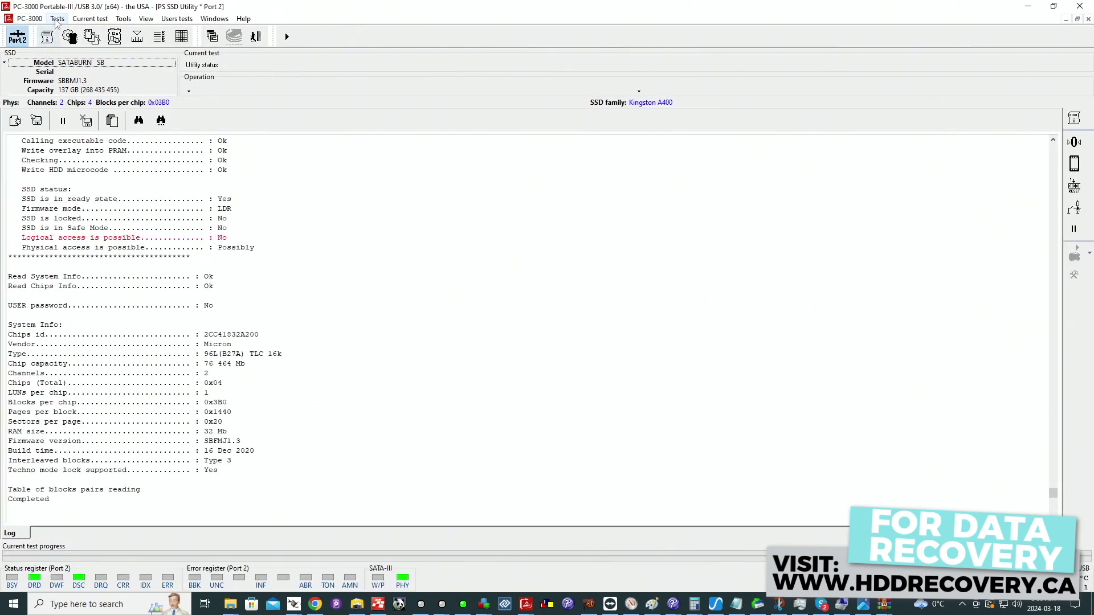
Run the NAND flash memory chips test, listing four 2CC41832A200 chips of 76 464 Mb each
click(57, 19)
mouse_move(90, 19)
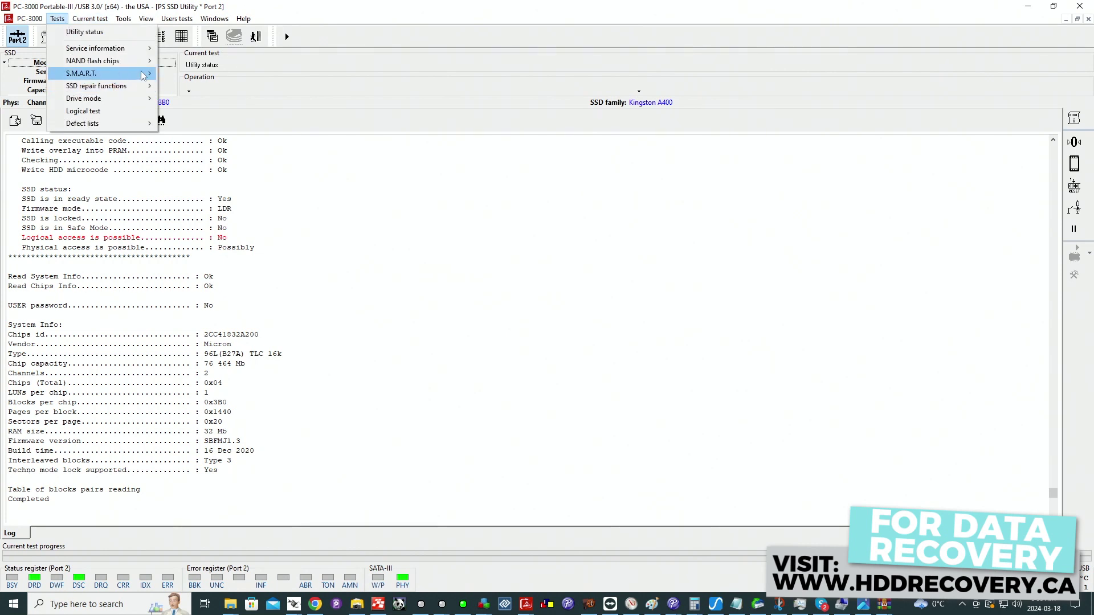
mouse_move(147, 67)
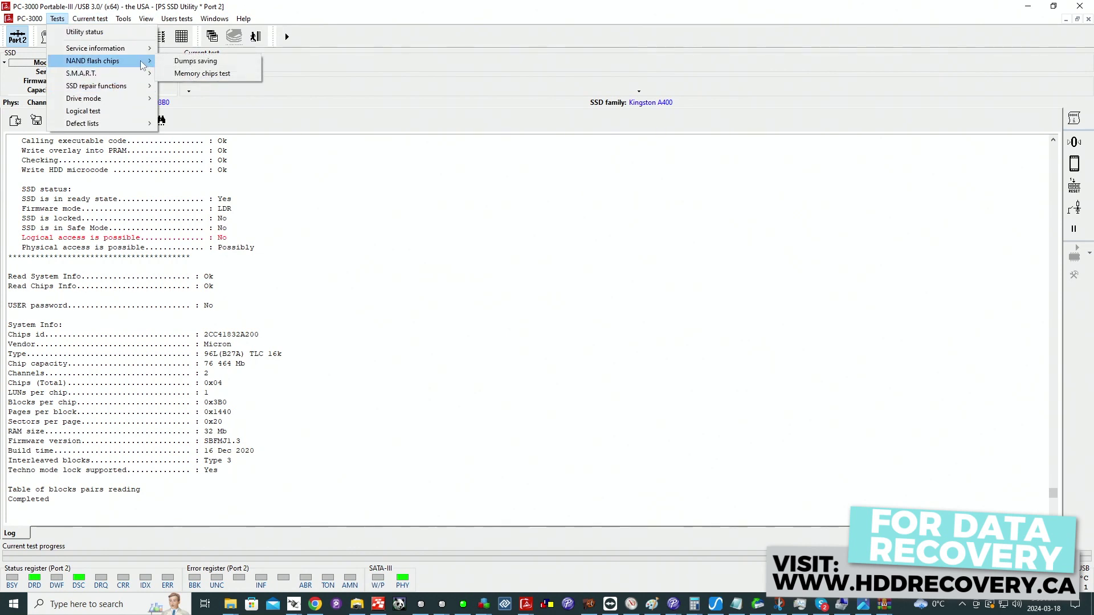
click(211, 73)
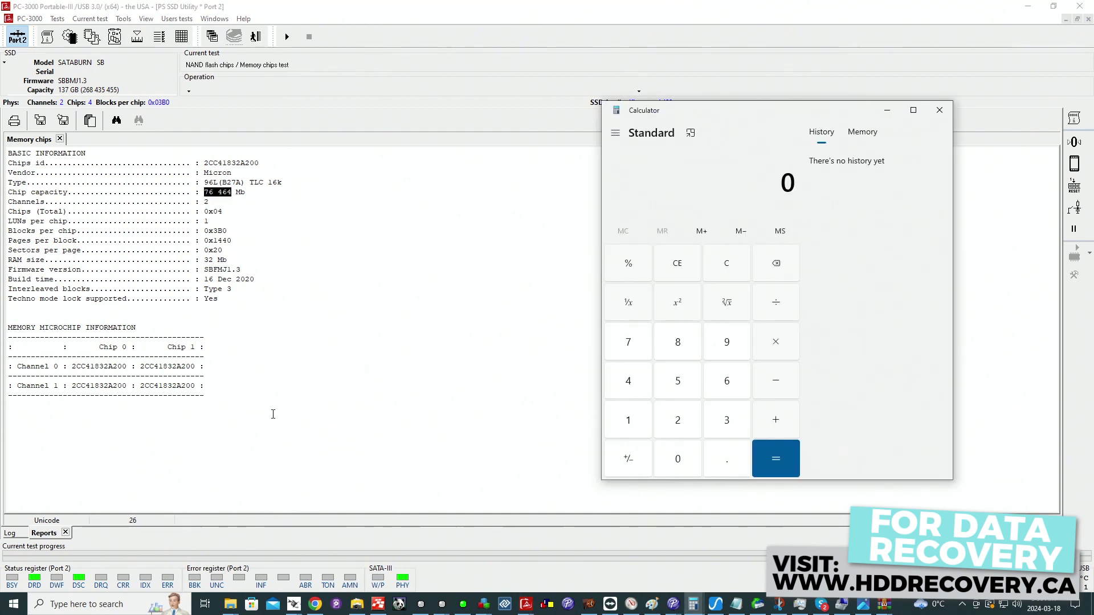
Double the pasted chip capacity 76,464 twice in Calculator, giving 152,928 and then 305,856
text(76,464)
click(776, 342)
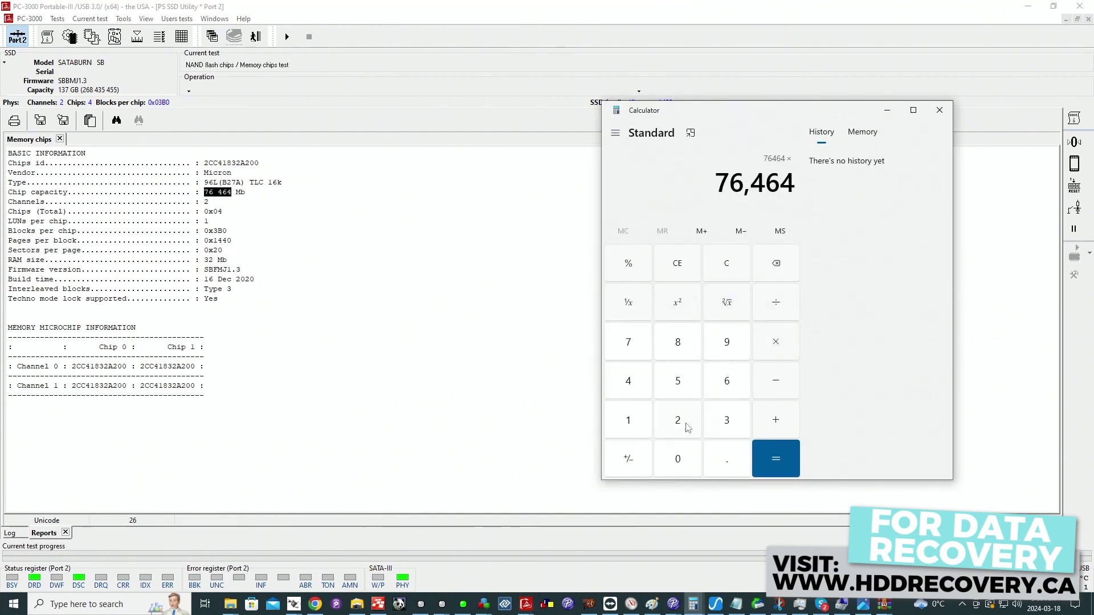
click(682, 424)
click(772, 455)
click(778, 348)
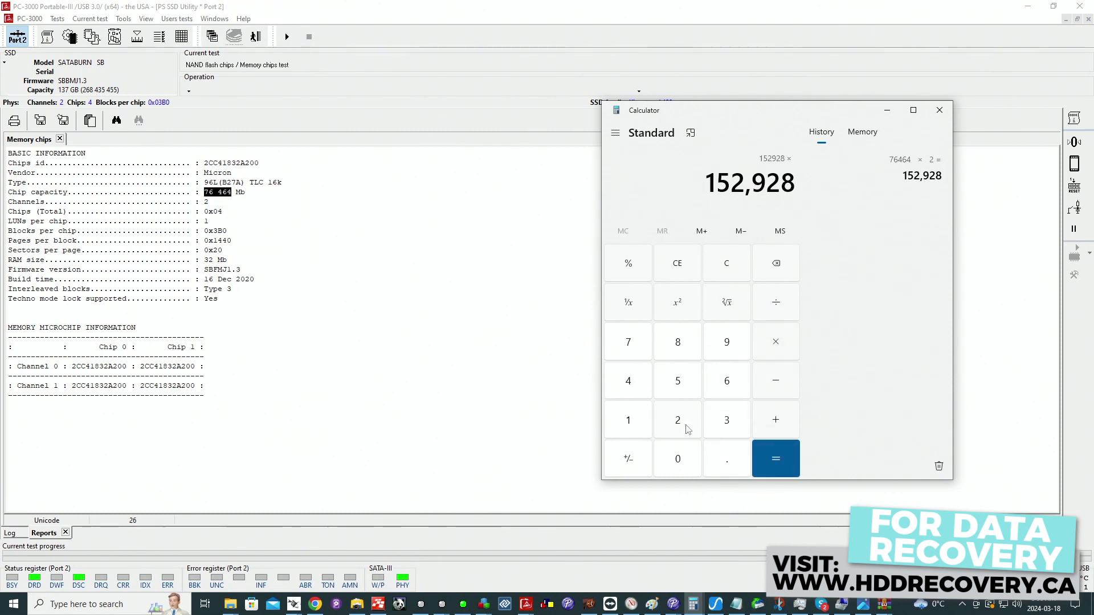
click(681, 427)
click(776, 457)
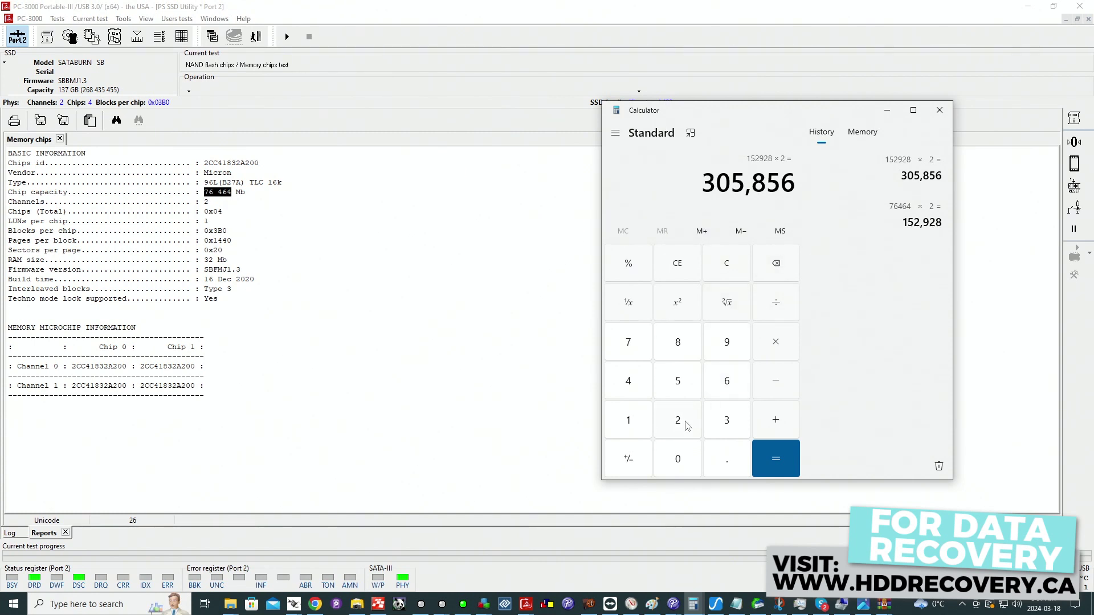
Return to the PC-3000 memory chips report and reveal the Tests > Service information > Translator options
click(384, 361)
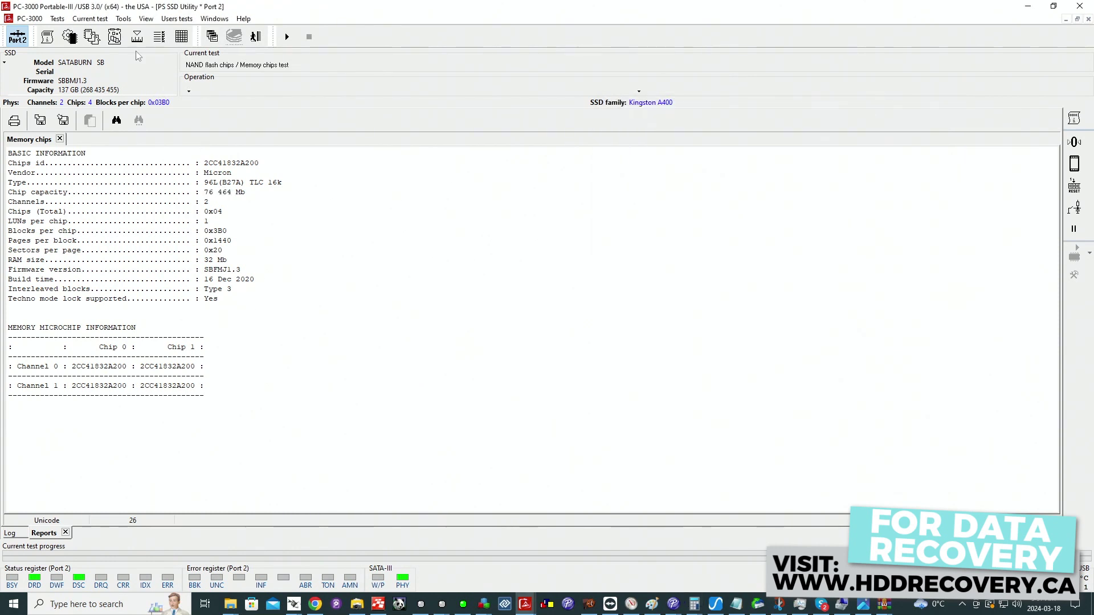
click(57, 18)
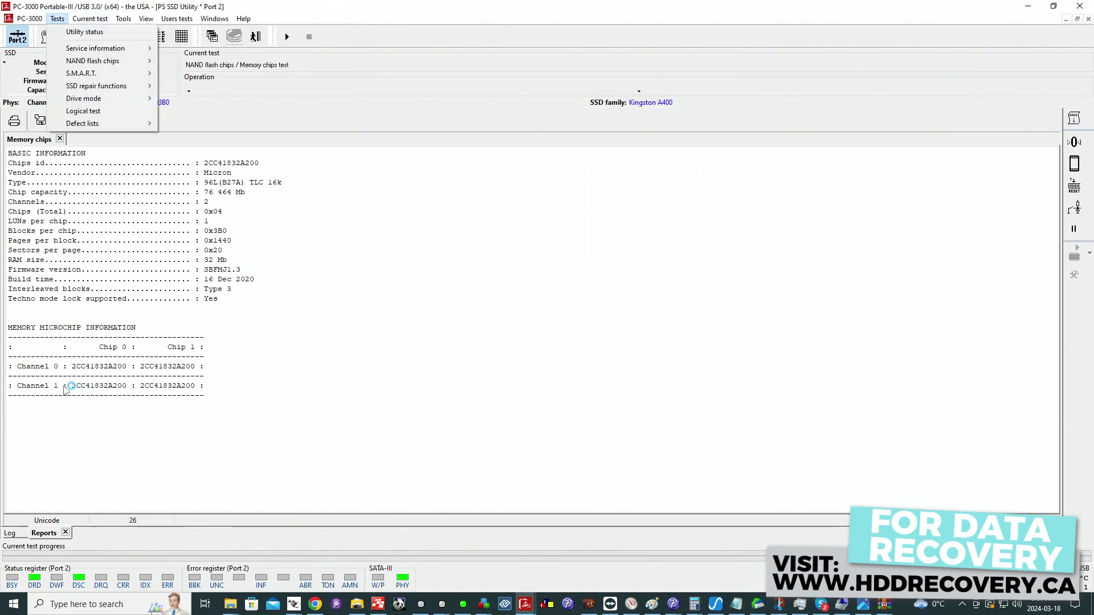
mouse_move(90, 18)
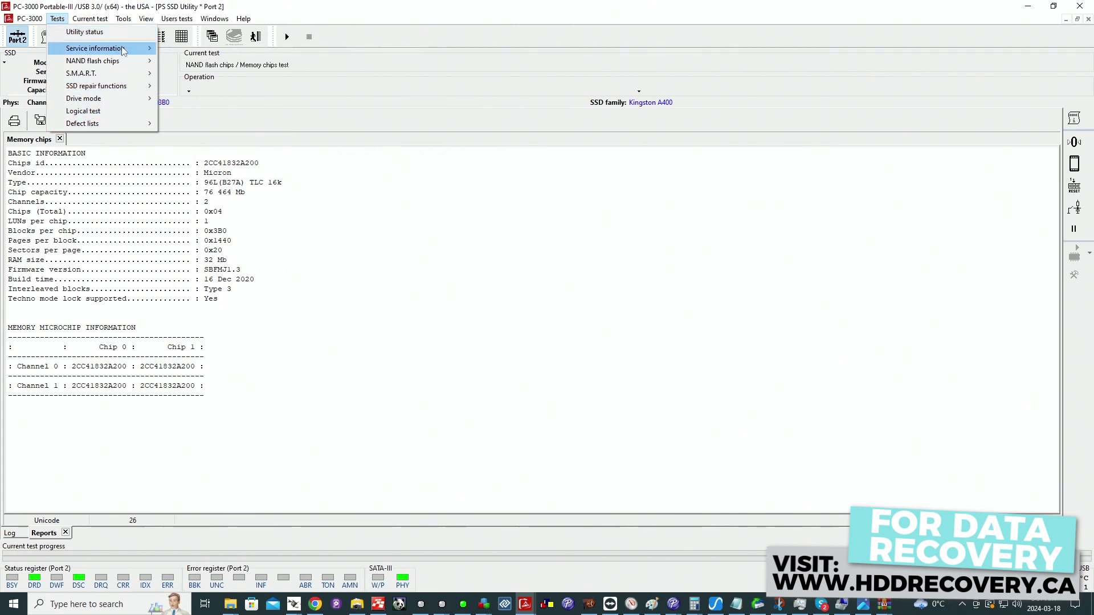
mouse_move(114, 48)
mouse_move(260, 107)
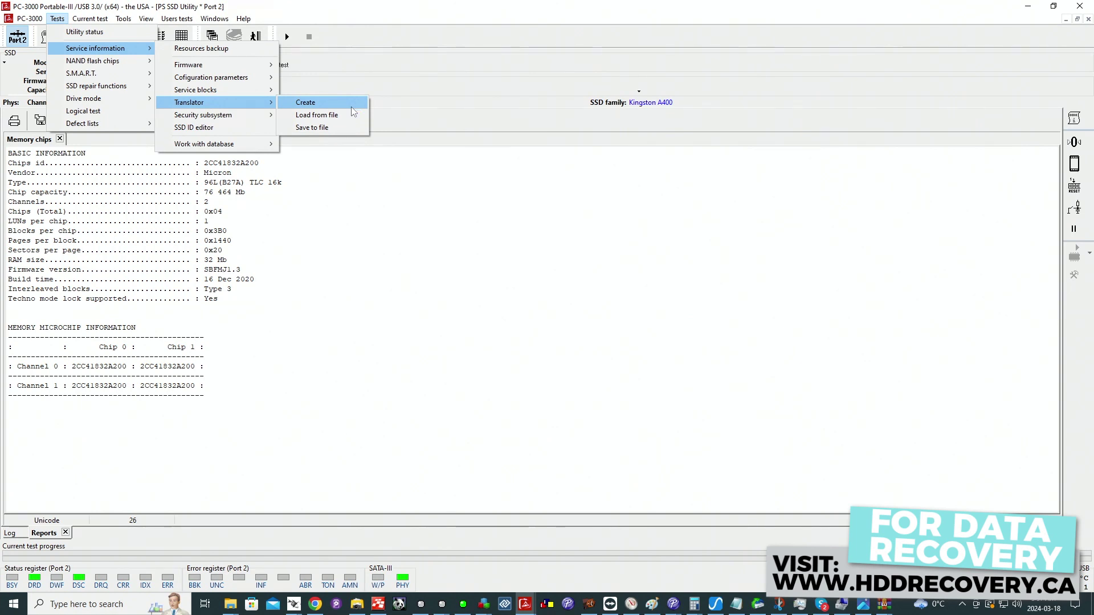
Save the translator to a file, letting the SSD configuration and service blocks be read
click(323, 128)
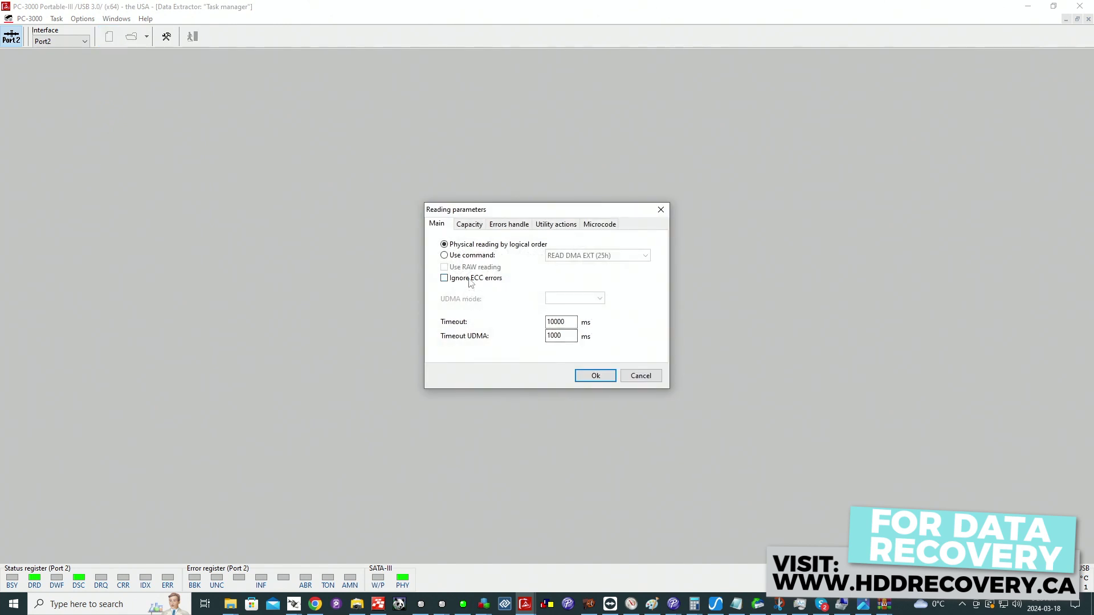
Accept the reading parameters so the data copy task runs until Copying - complete
key(Return)
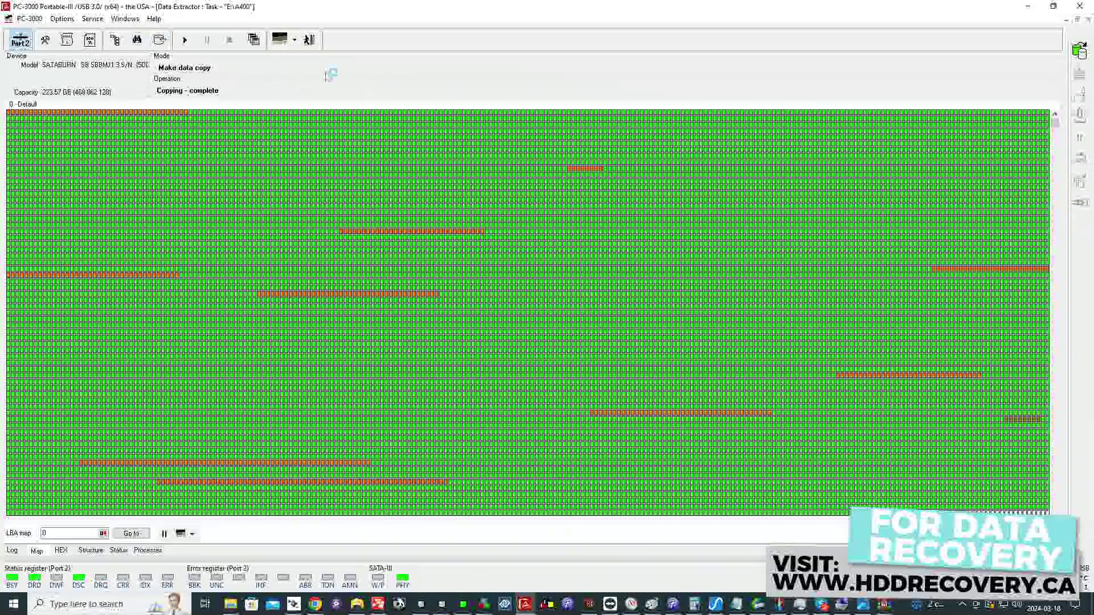
Open the copied disk's partition view and check its first sector, which is all zeros
click(117, 40)
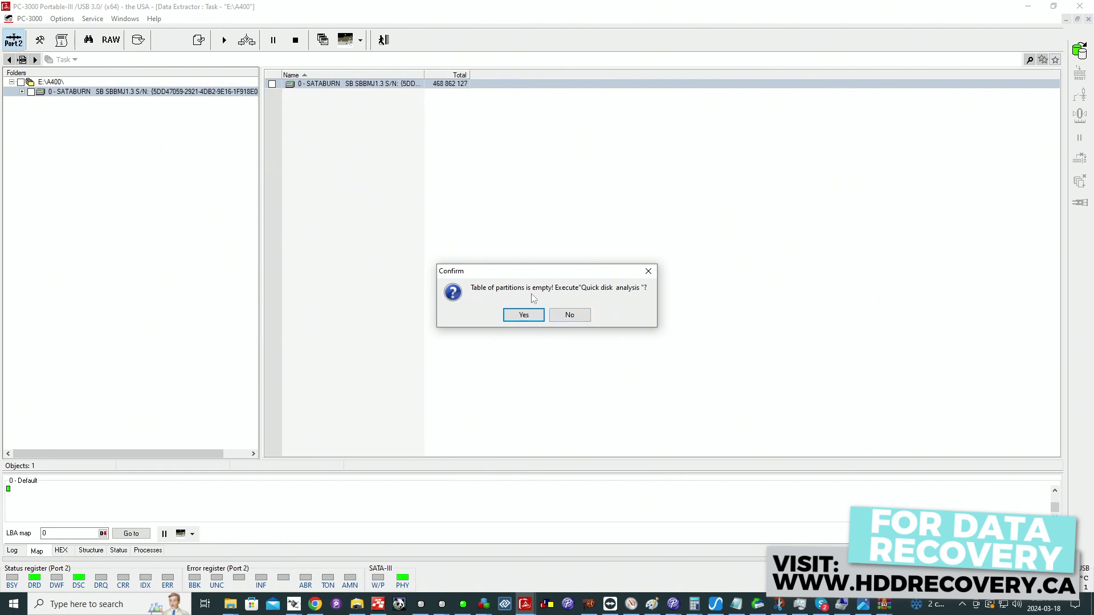
click(581, 321)
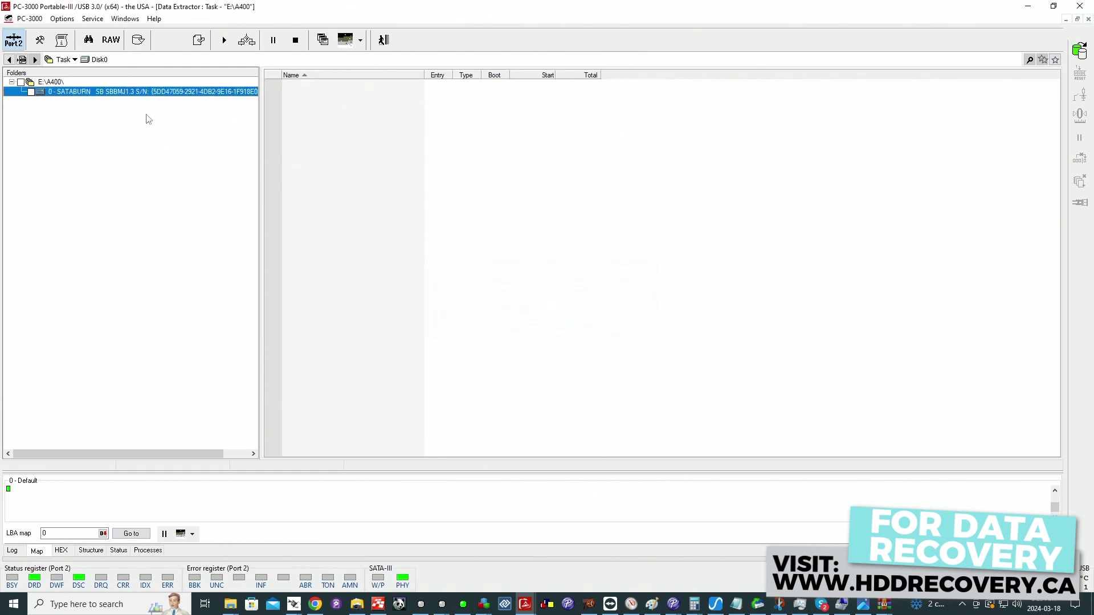
right_click(130, 96)
click(169, 134)
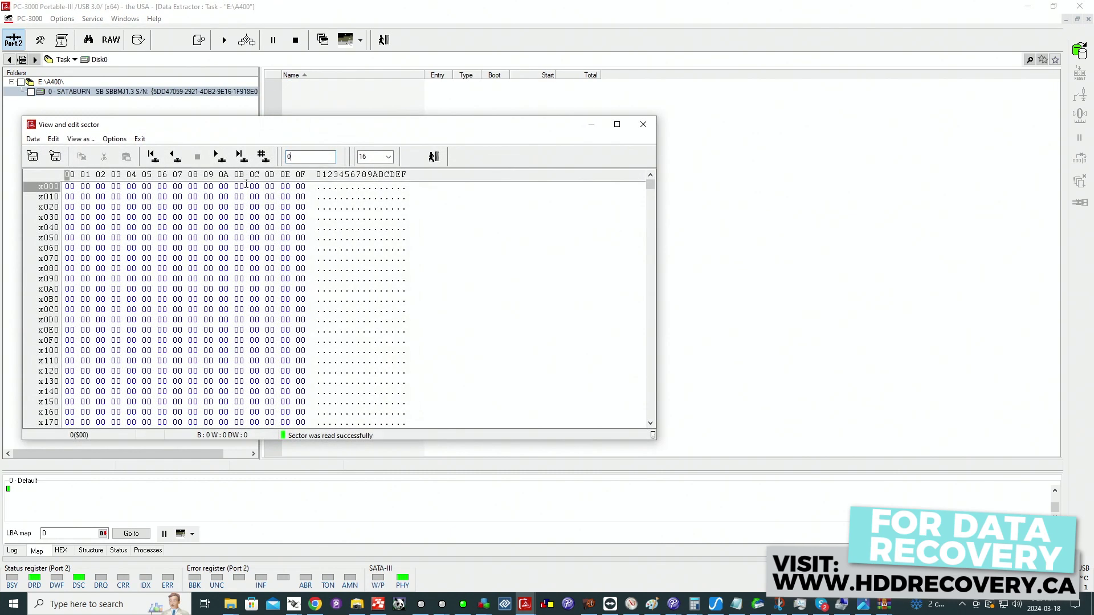
click(616, 123)
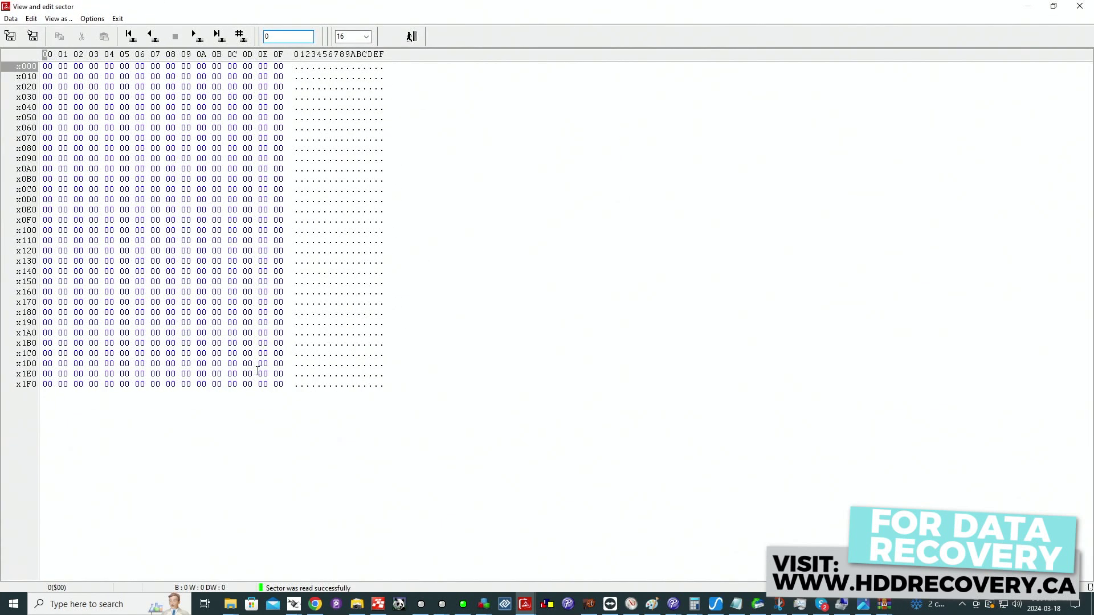
click(412, 37)
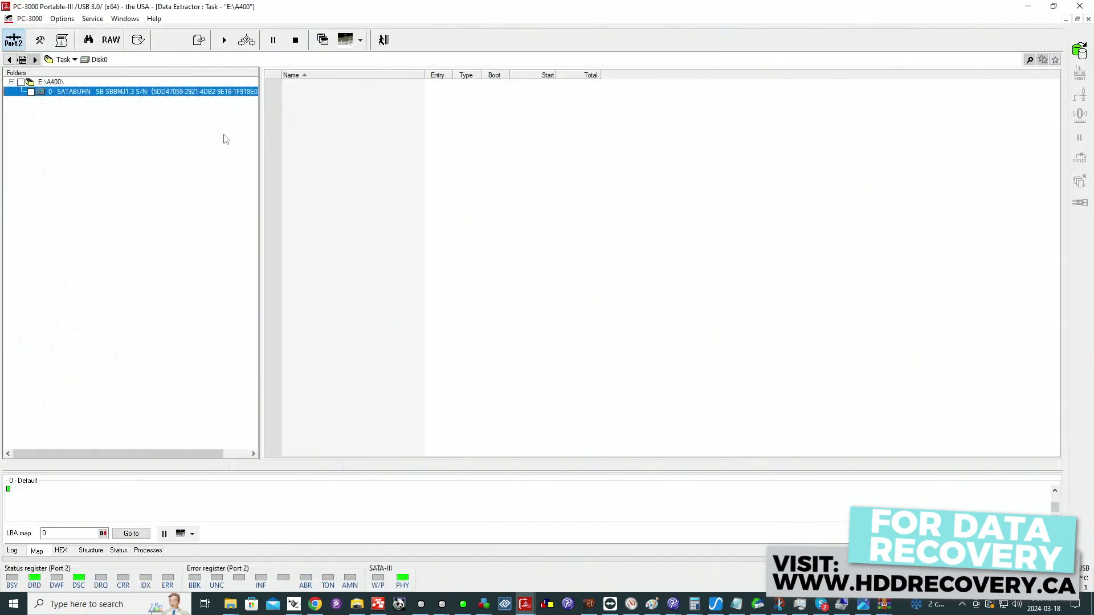
Check the 1016 - NTFS partition's boot sector in hex, then open its MFT map with 10 chains
right_click(60, 95)
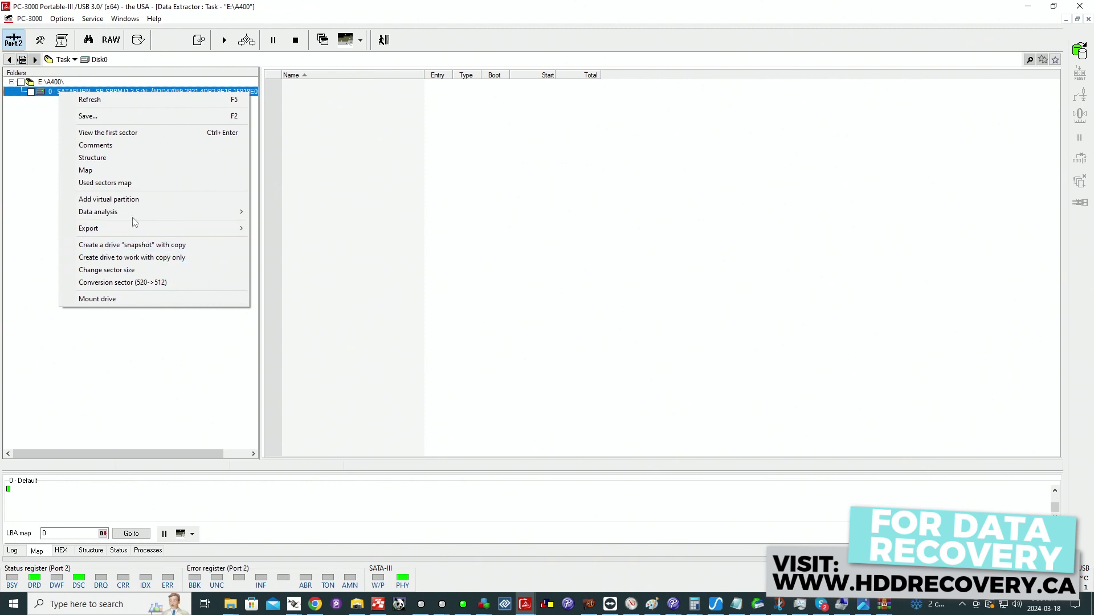
mouse_move(119, 221)
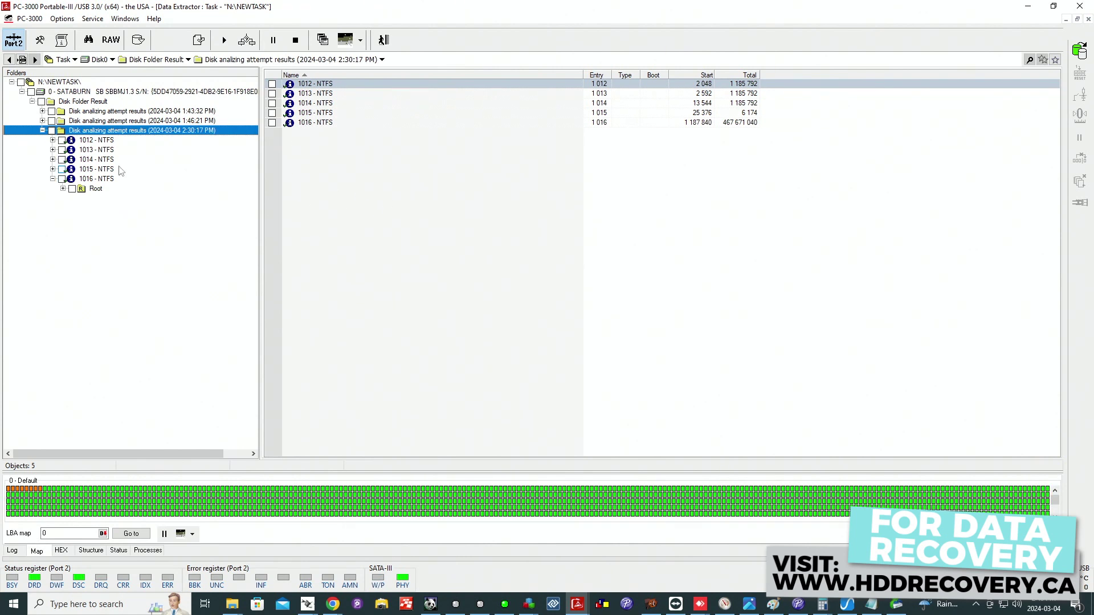
right_click(98, 181)
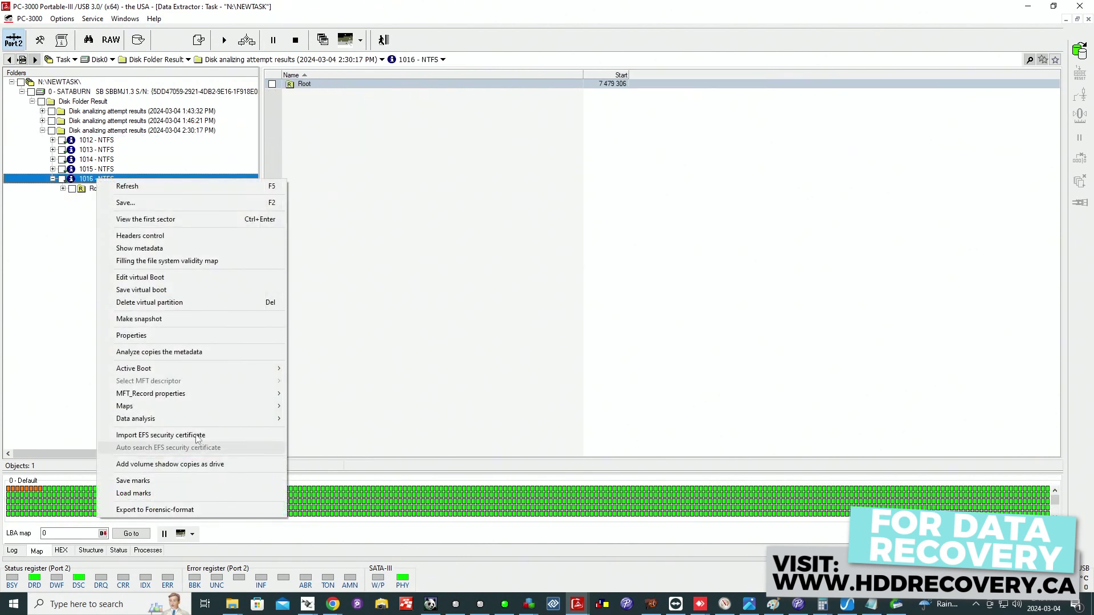
right_click(76, 177)
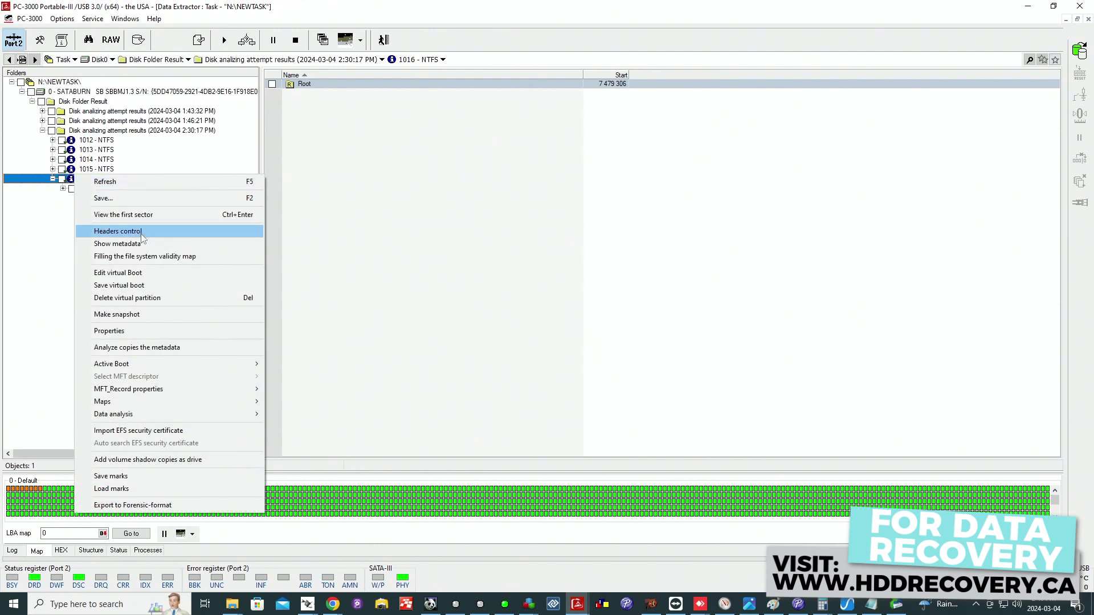
click(143, 216)
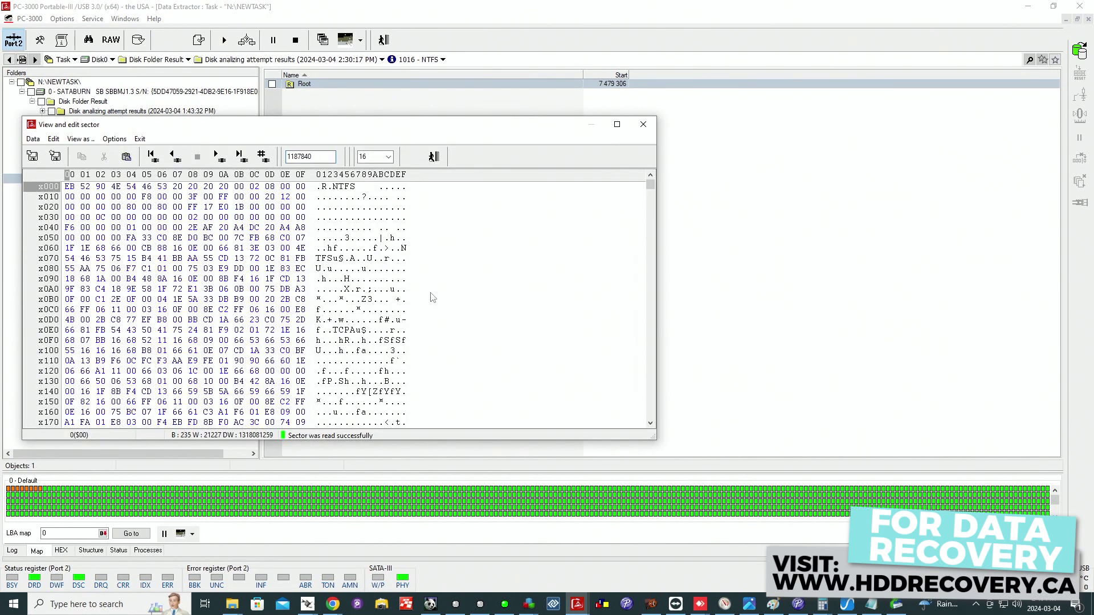
click(643, 126)
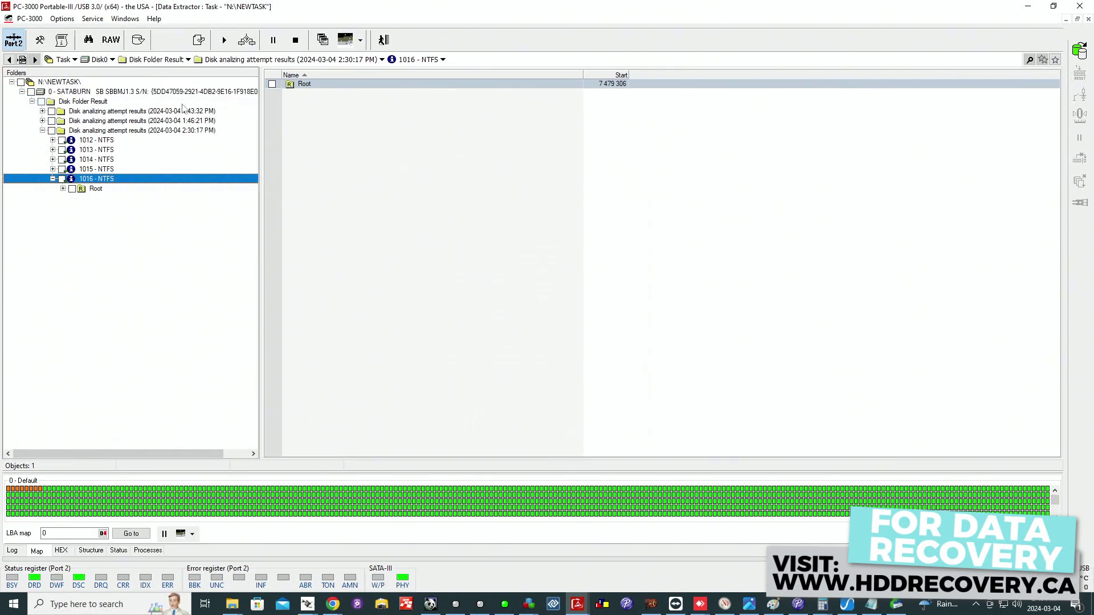
click(181, 130)
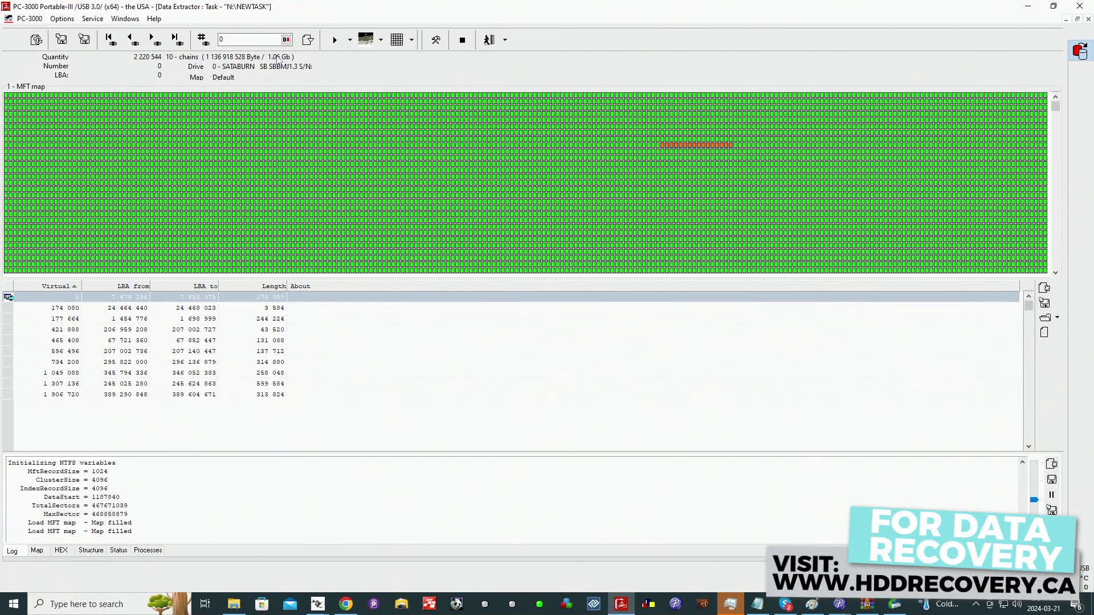
Create a legend submap of bit-error, marker-error, read-error, skipped and readiness-loss sectors
click(411, 40)
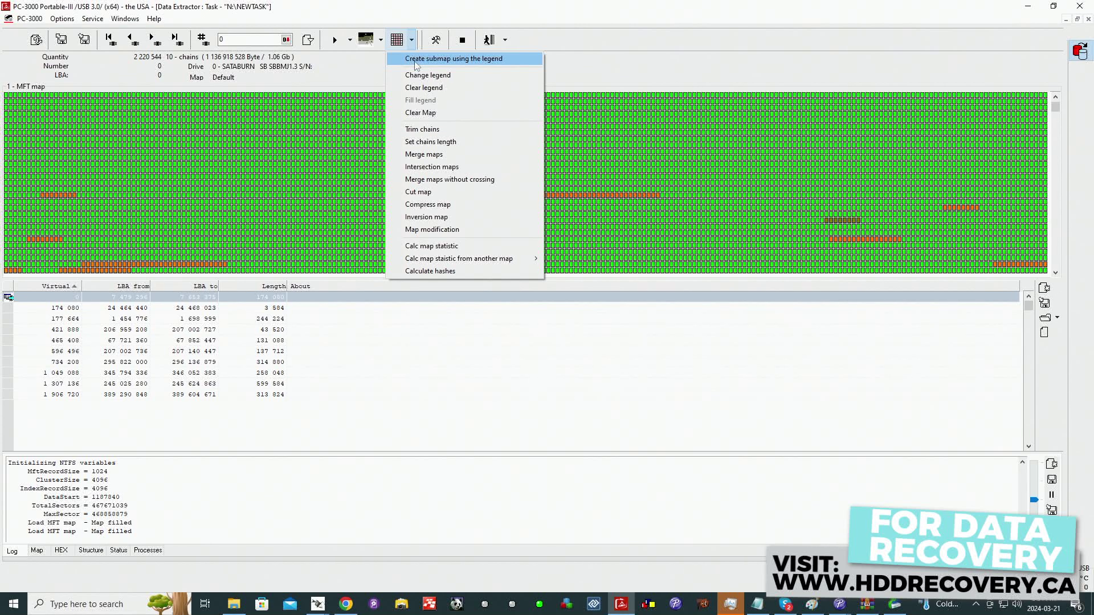
click(417, 60)
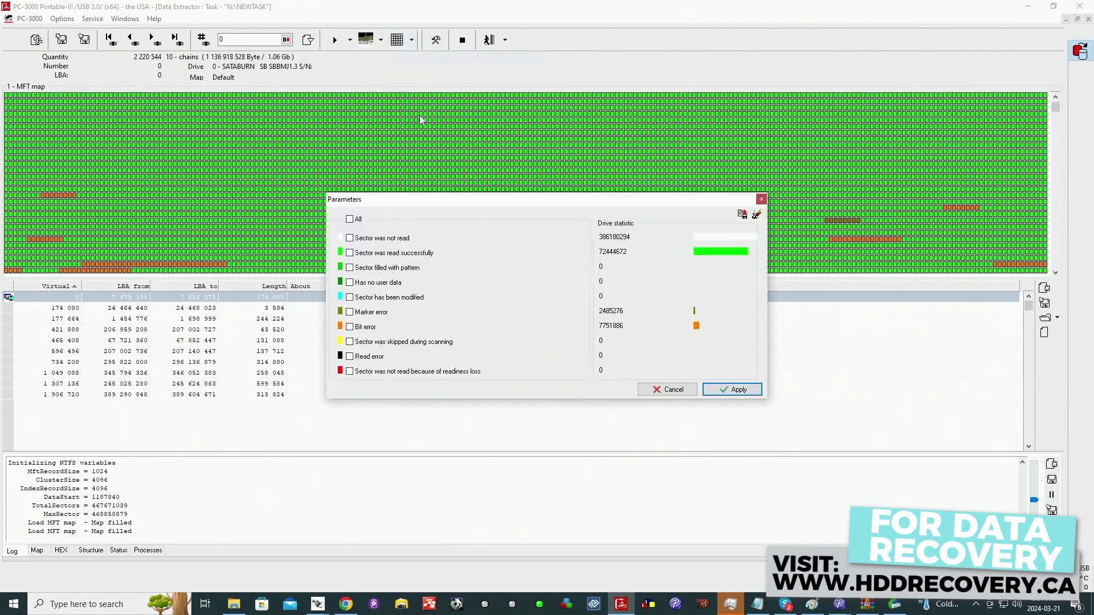
click(364, 329)
click(381, 312)
click(369, 357)
click(389, 344)
click(428, 375)
click(750, 394)
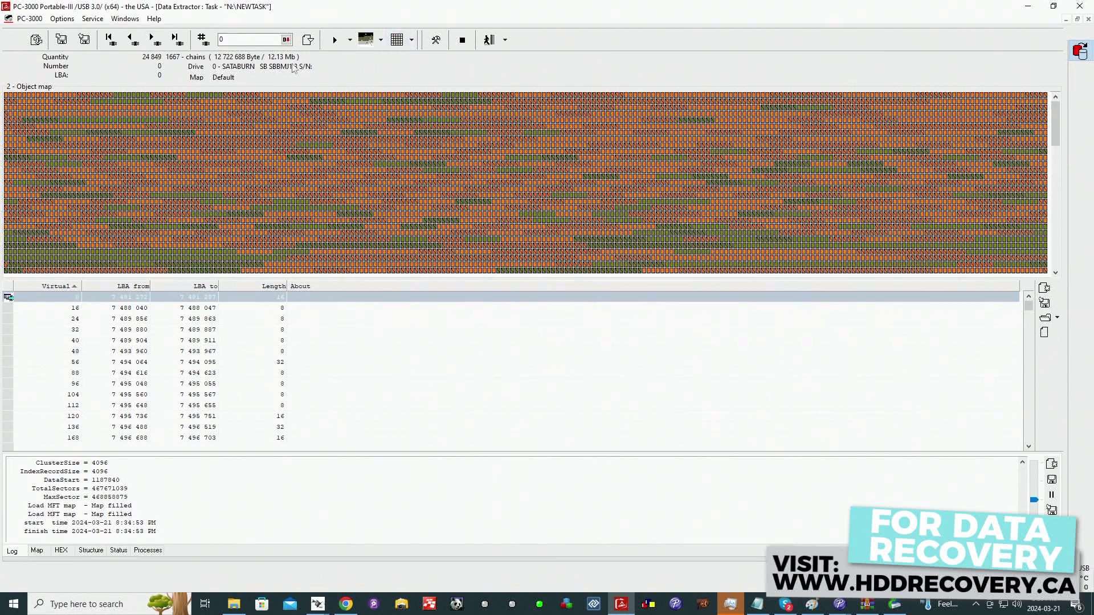
click(349, 40)
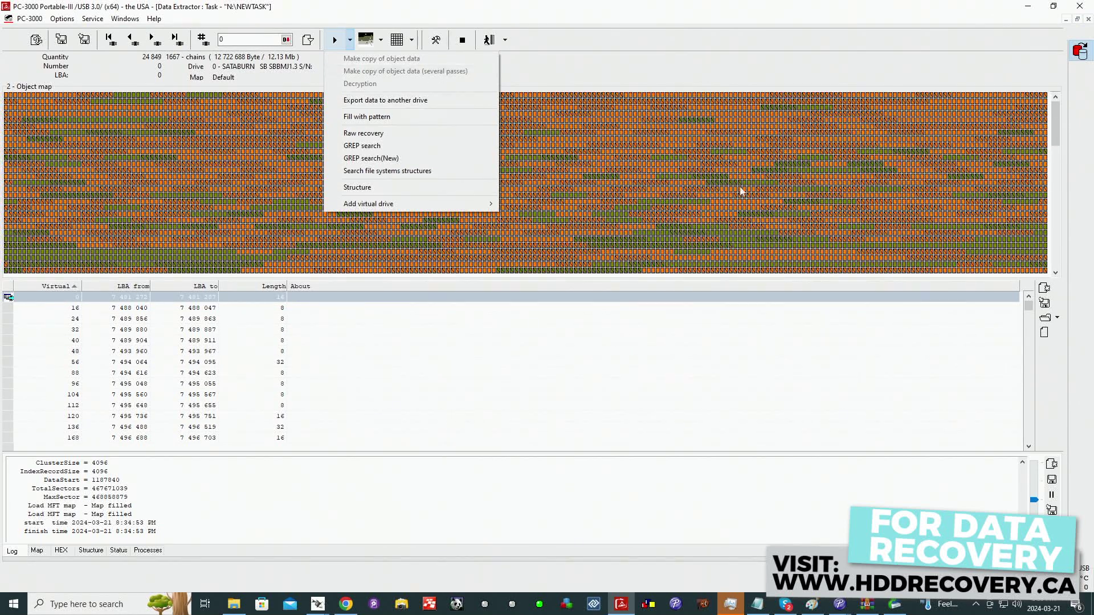
click(1059, 138)
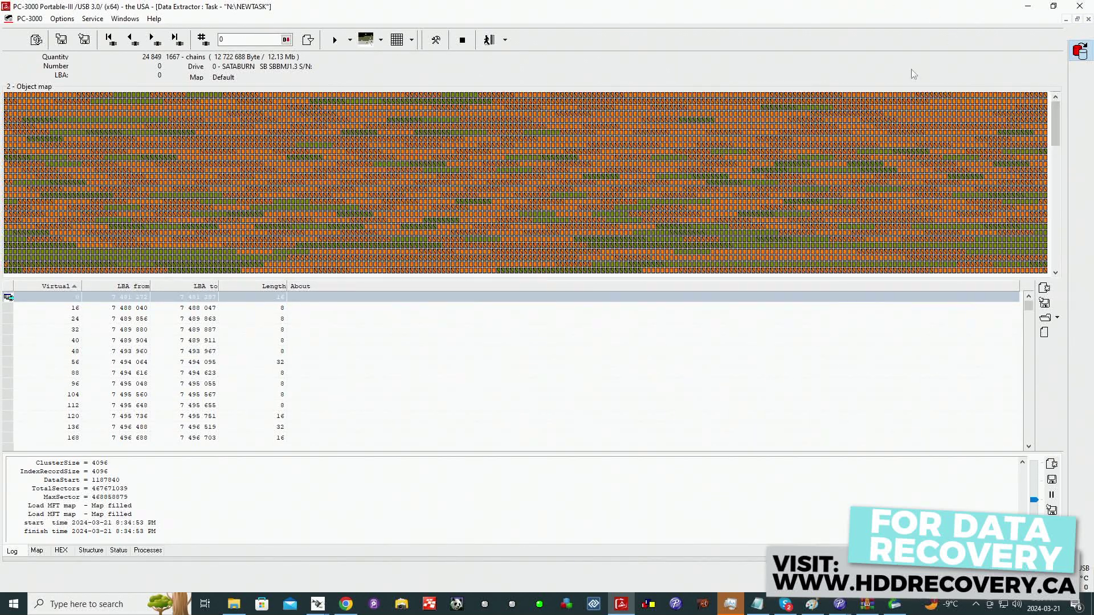
Switch to the other map and build a legend submap of its error sectors
mouse_move(724, 153)
click(488, 41)
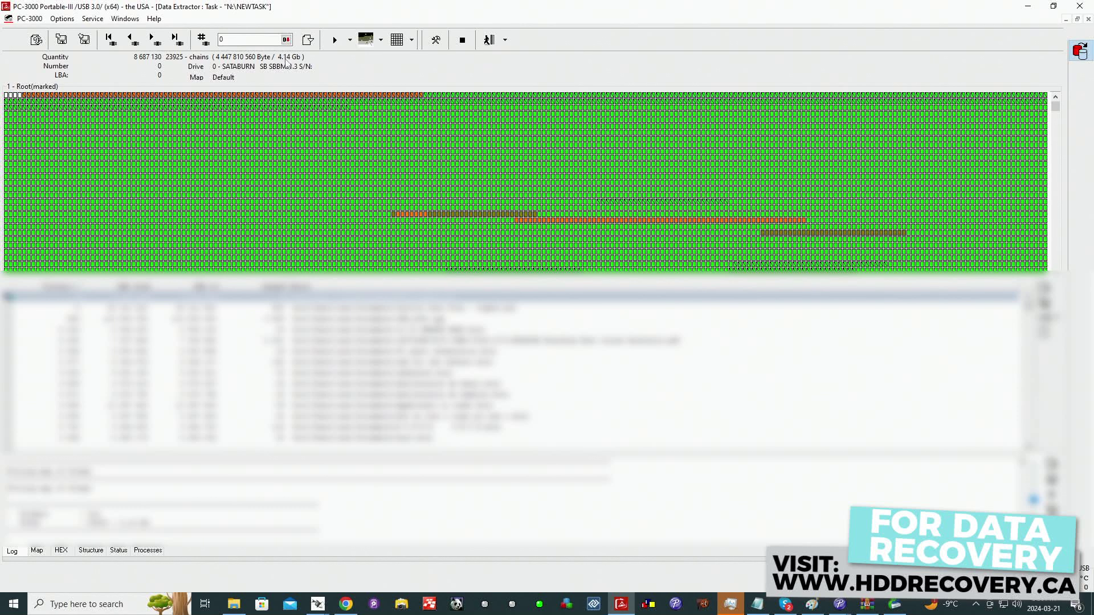
click(413, 40)
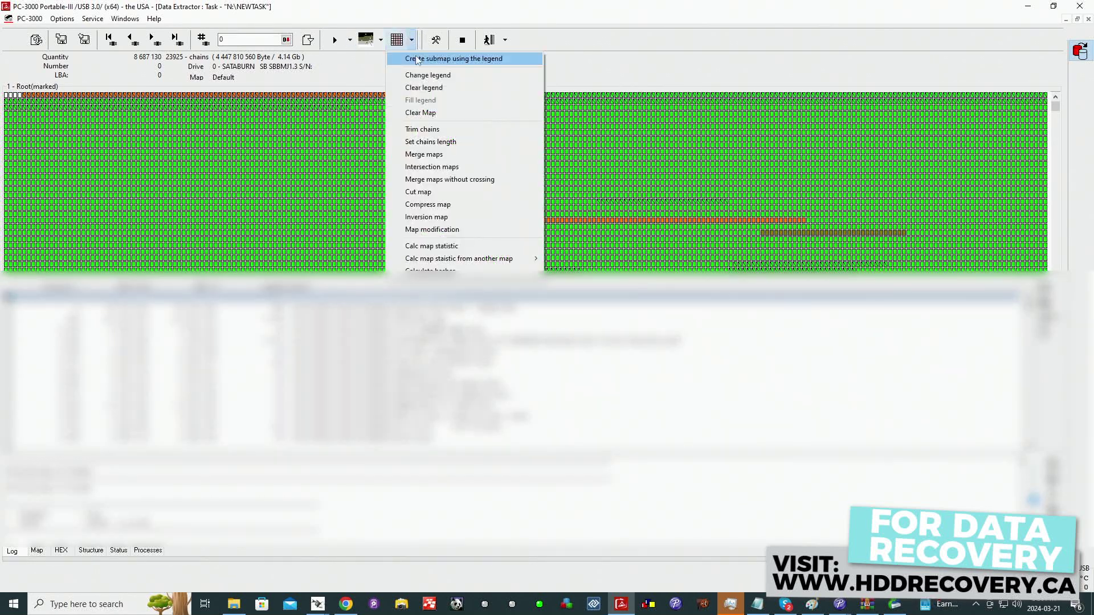
click(416, 54)
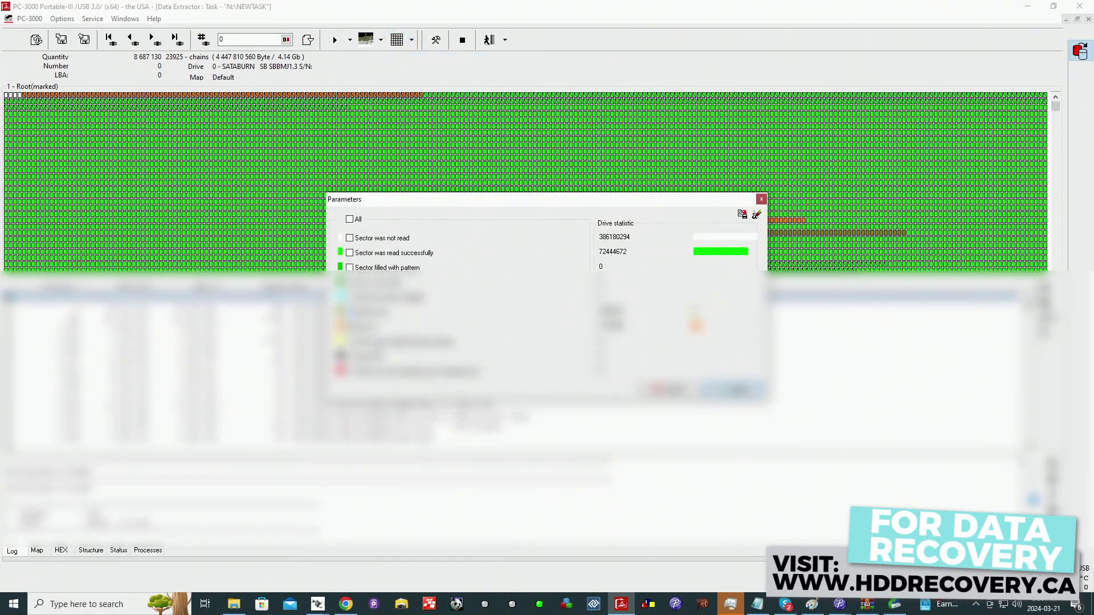
click(733, 388)
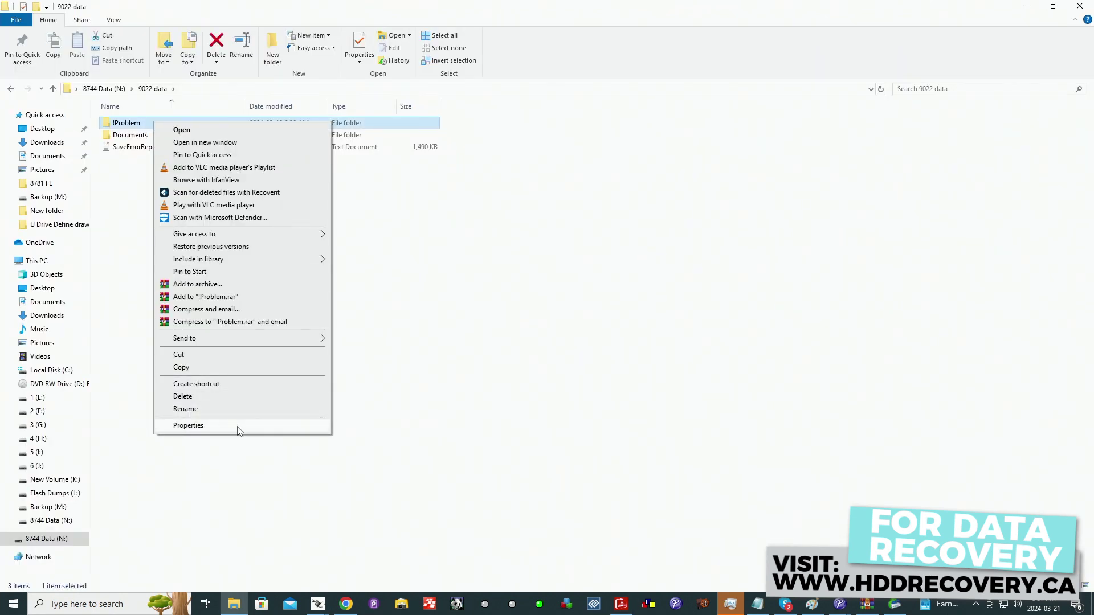
click(237, 426)
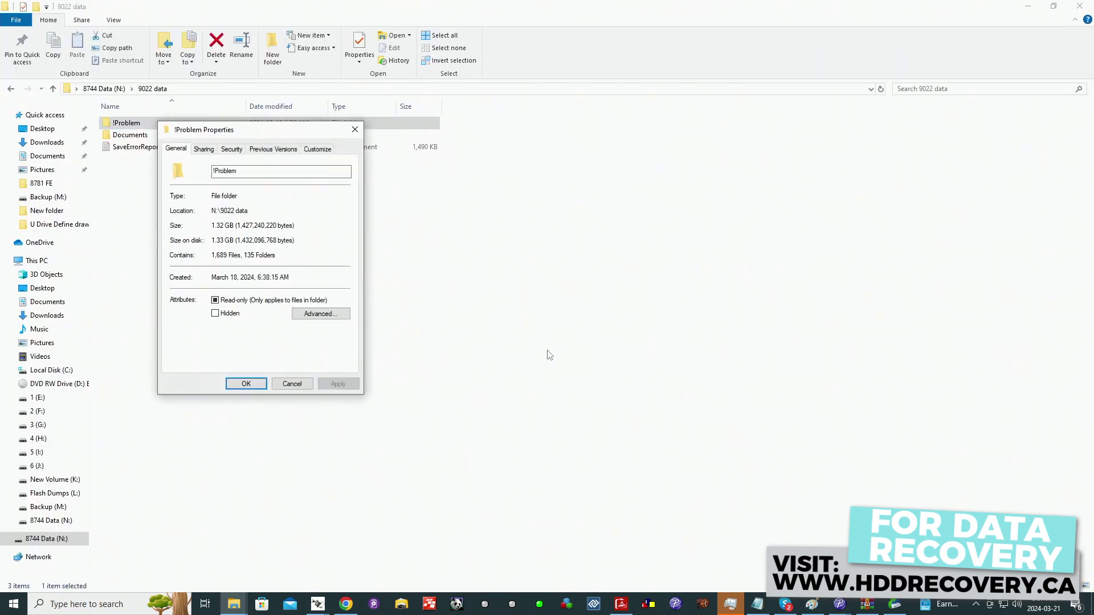
double_click(221, 256)
click(354, 129)
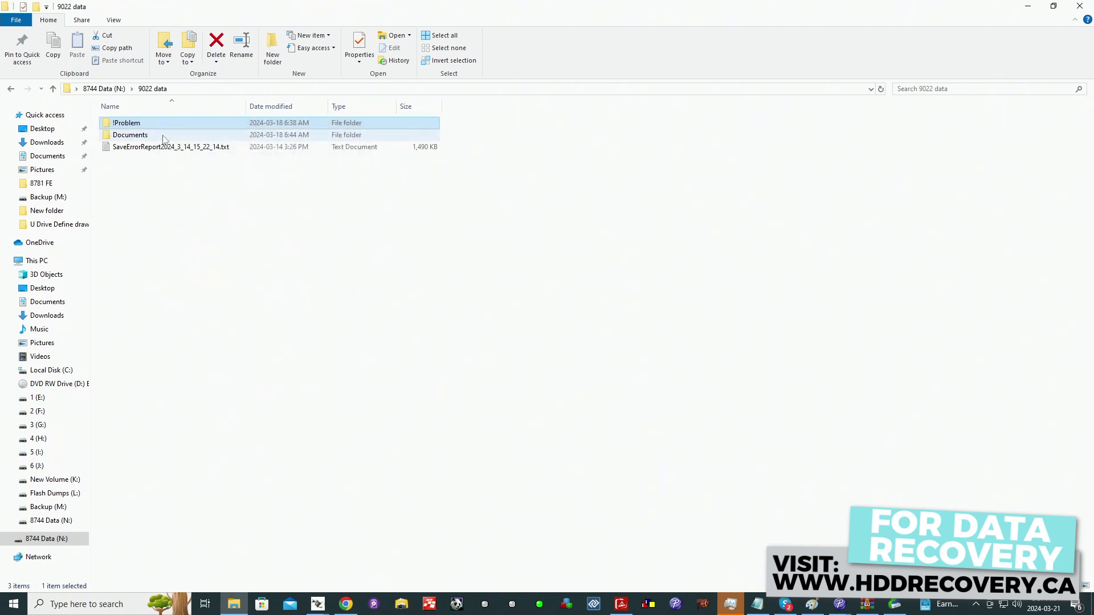
click(152, 136)
right_click(154, 135)
click(230, 439)
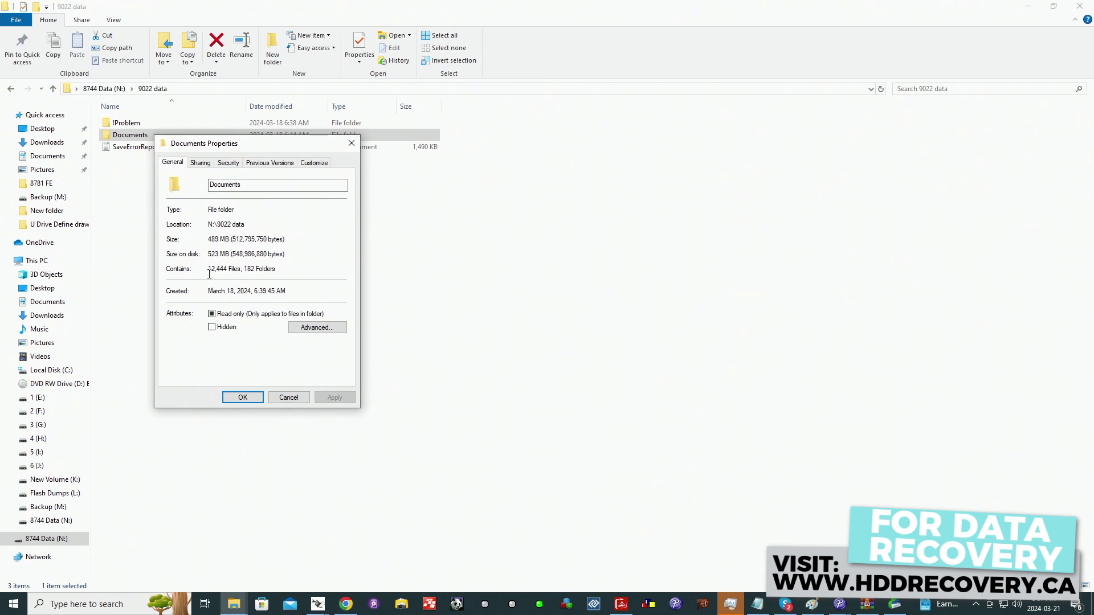
drag(208, 271, 262, 272)
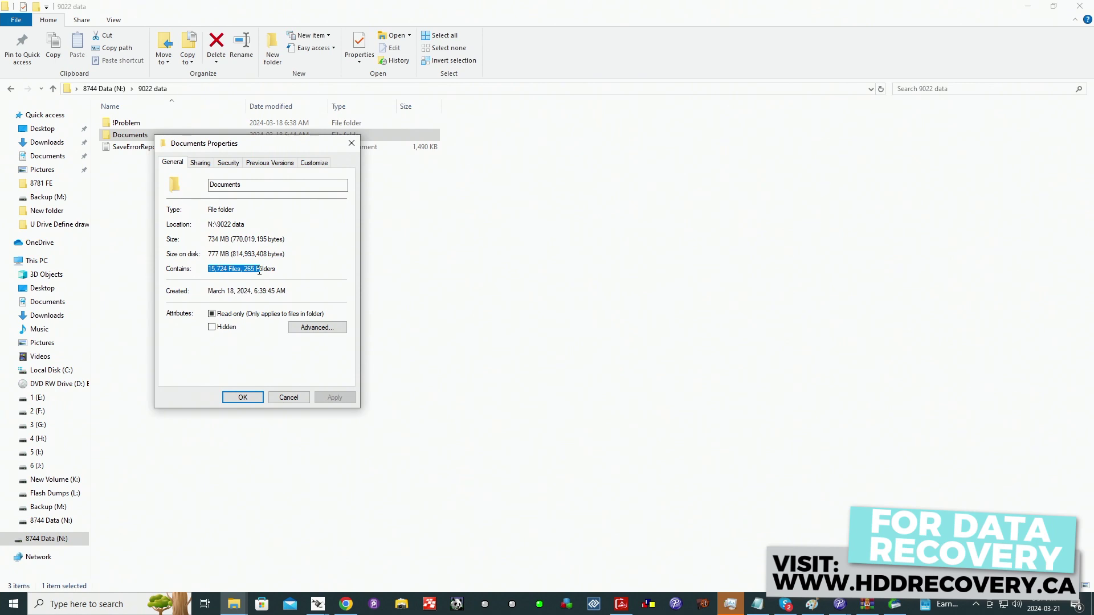
click(427, 208)
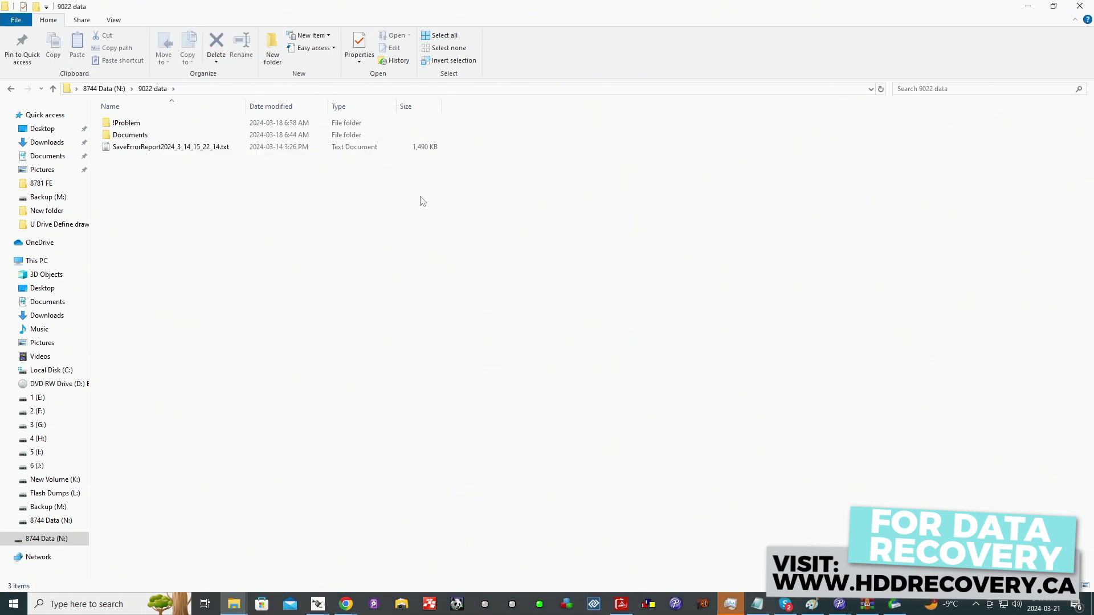